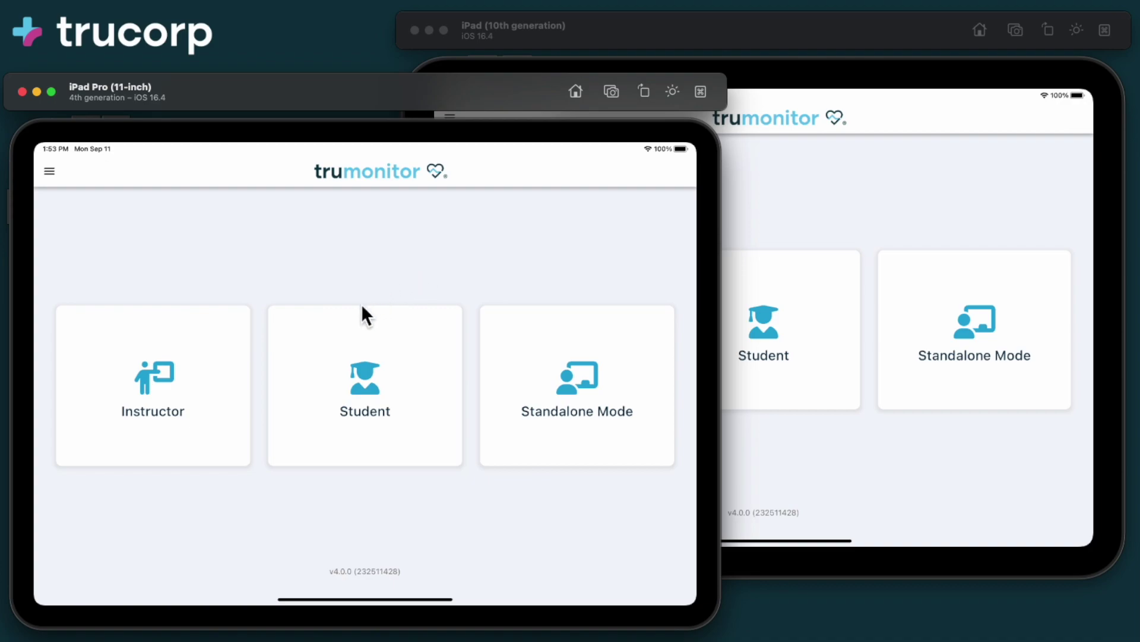
Launch the local instructor session 'Demo User's Session' and bring the student iPad forward
left_click(200, 395)
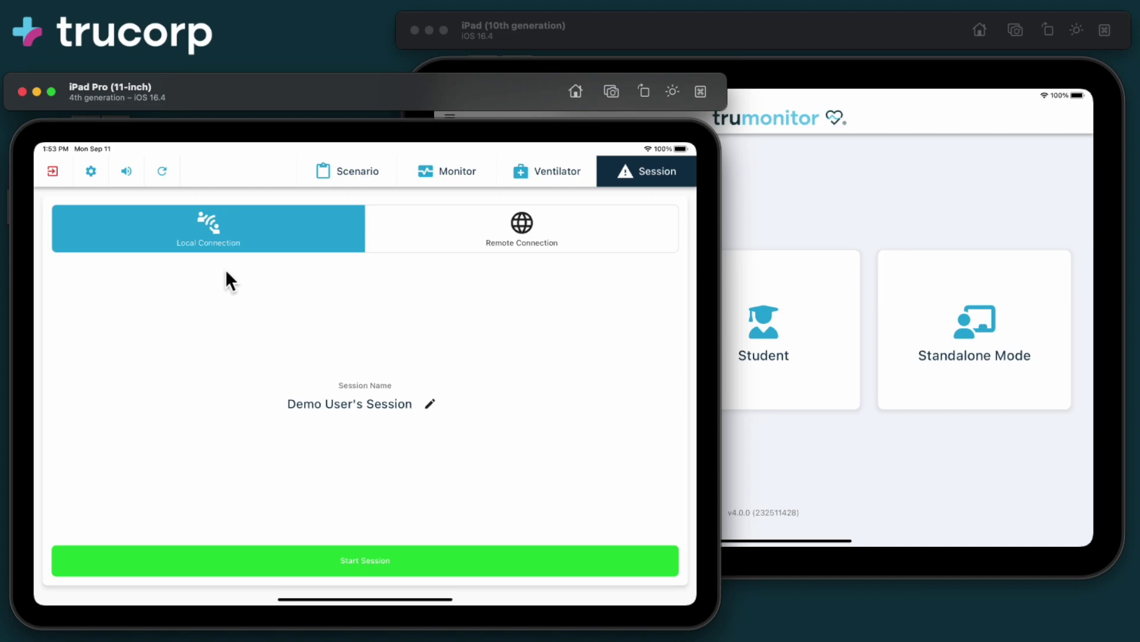
left_click(339, 554)
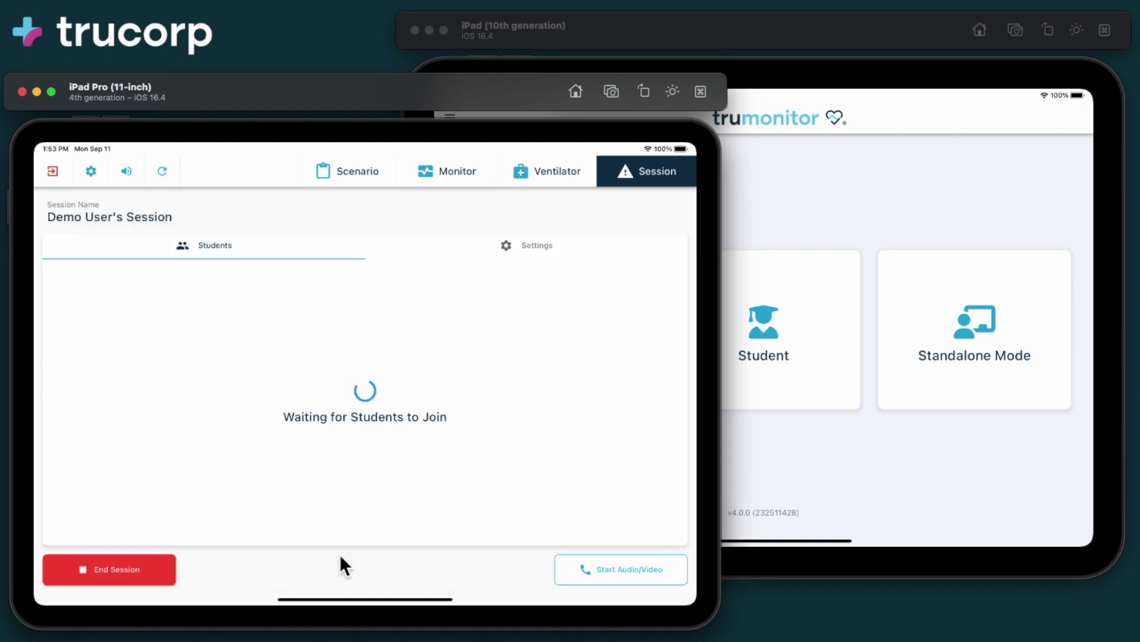
left_click(757, 470)
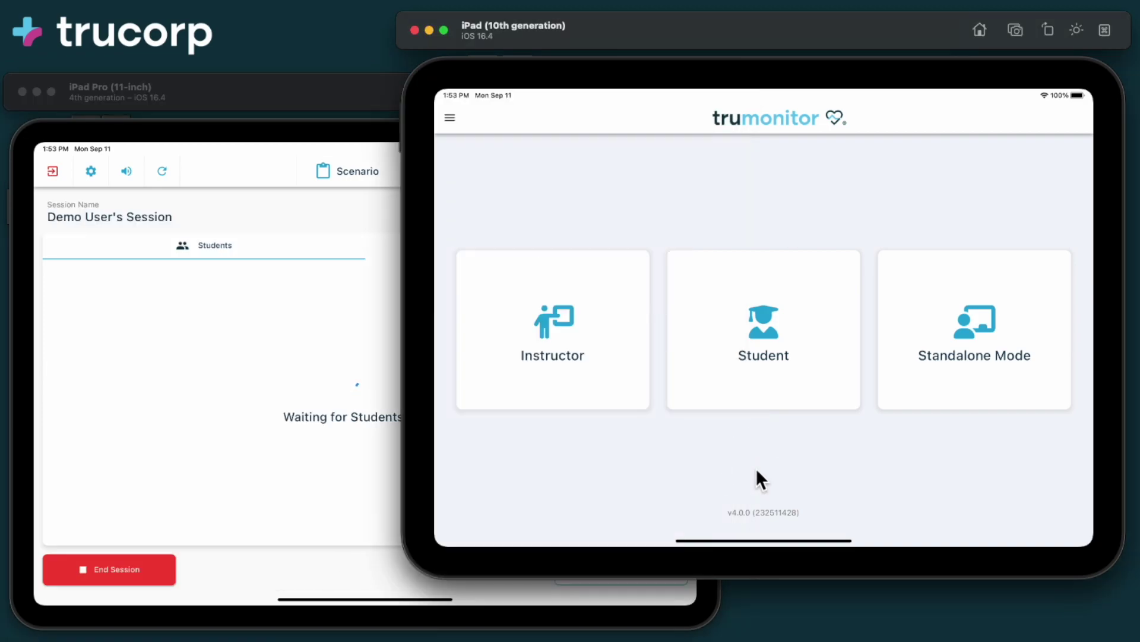
On the student iPad, join Demo User's Session from the local list and start Adult mode
left_click(785, 372)
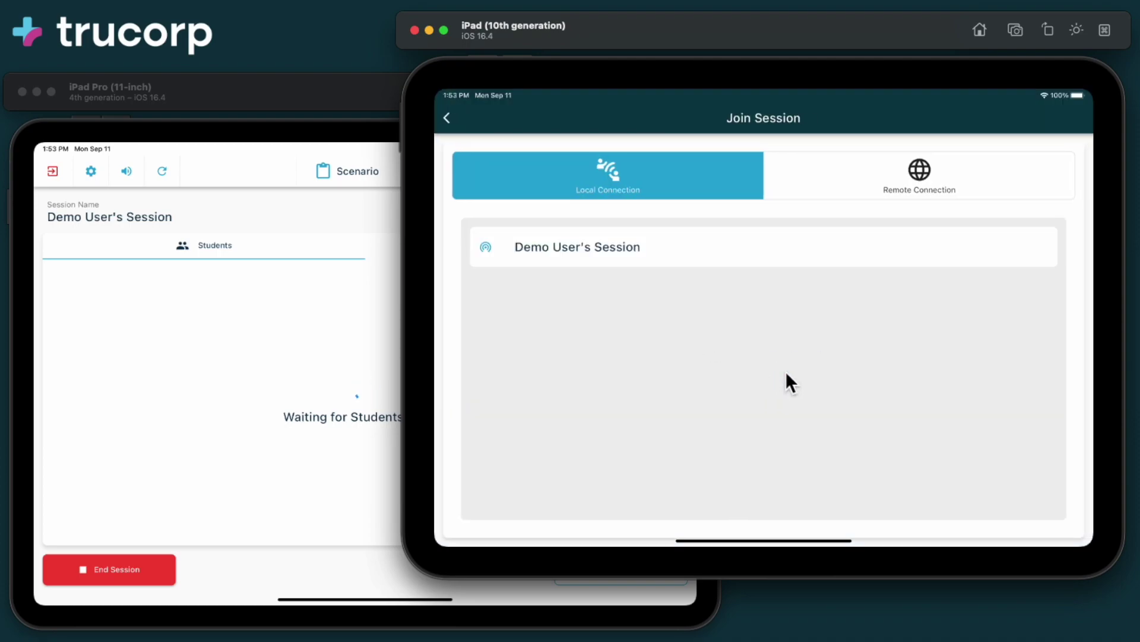
left_click(698, 253)
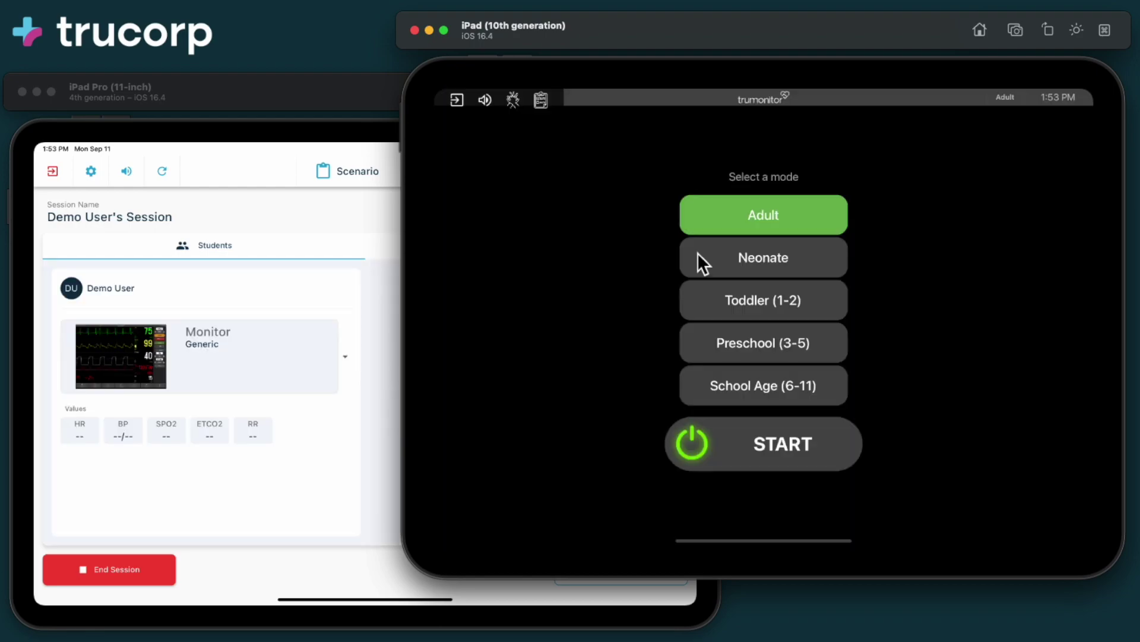
left_click(754, 443)
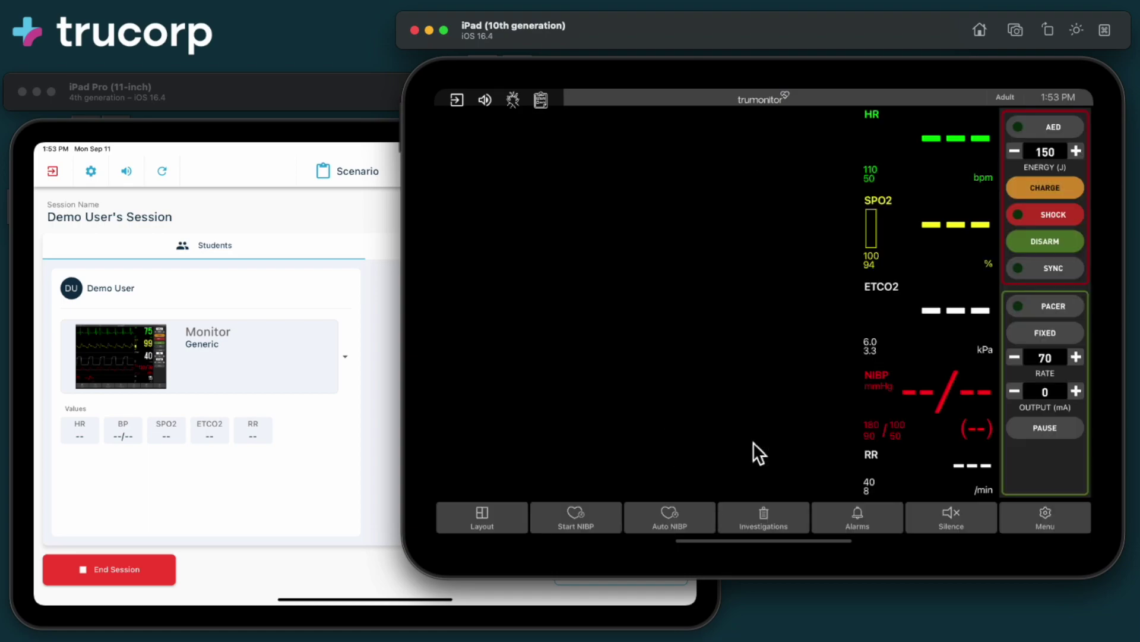
From the instructor iPad, switch the student's monitor to Simulated Zoll X, then Zoll R
left_click(380, 422)
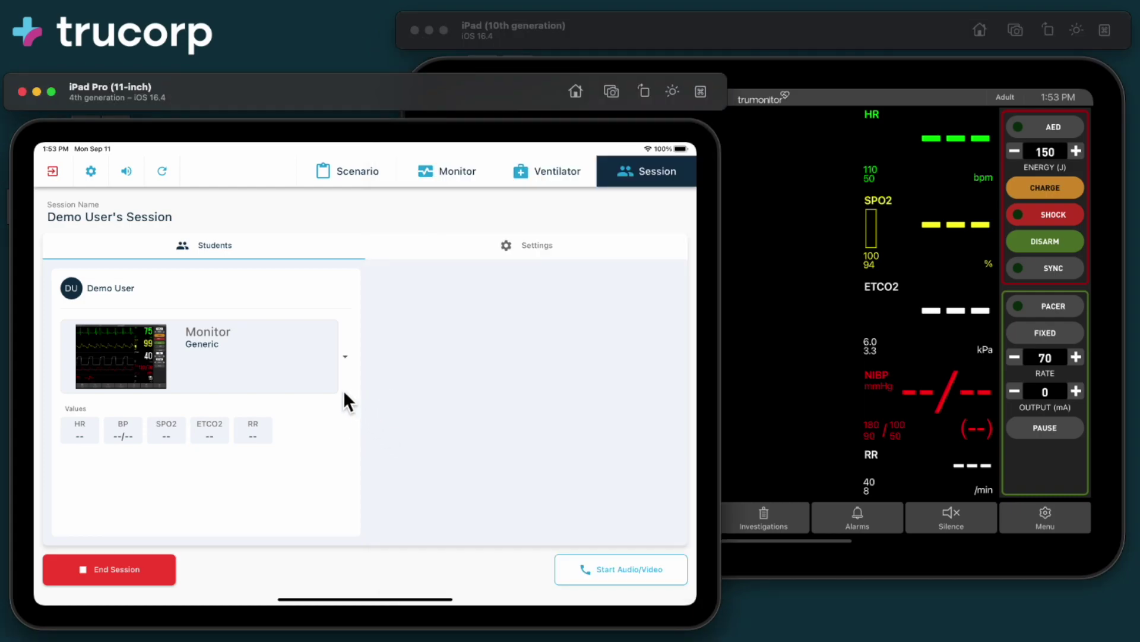
left_click(322, 383)
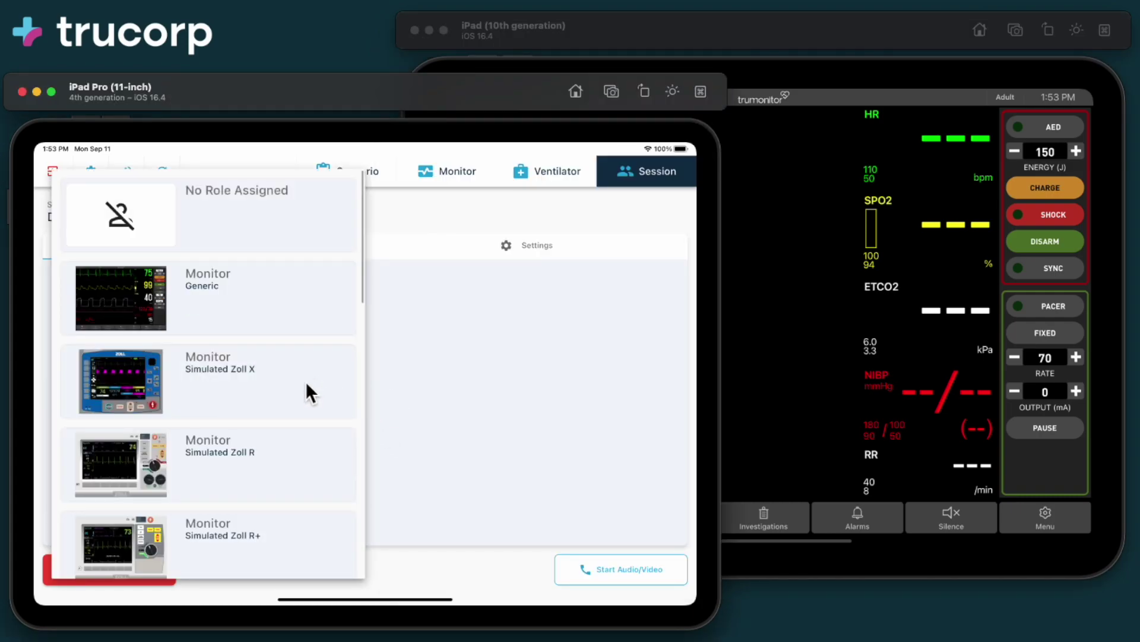
left_click(305, 393)
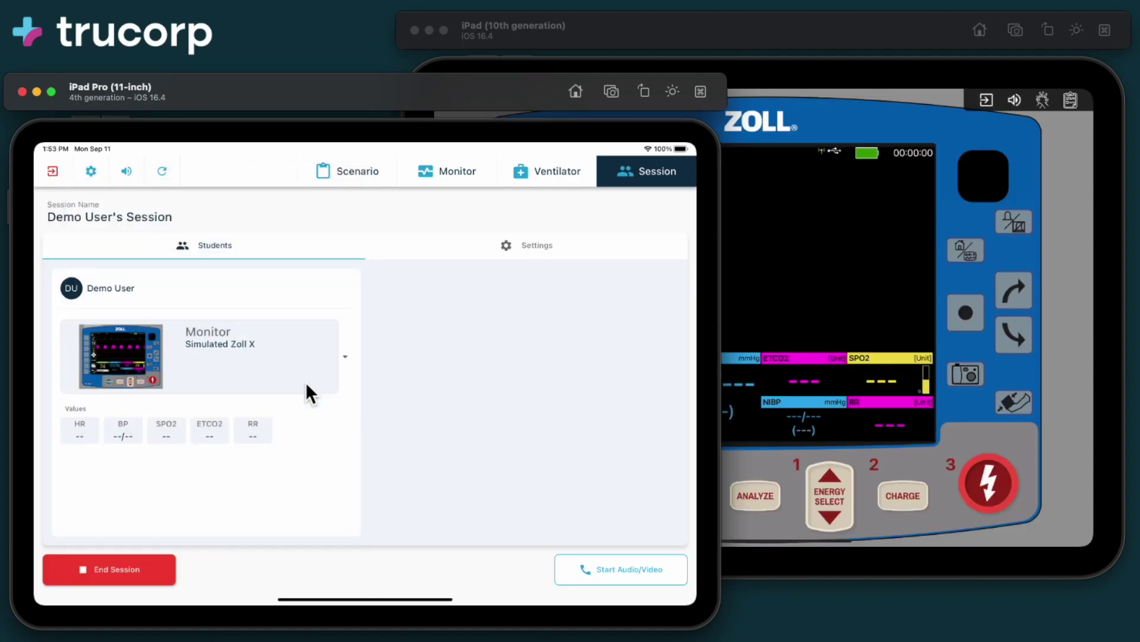
left_click(306, 384)
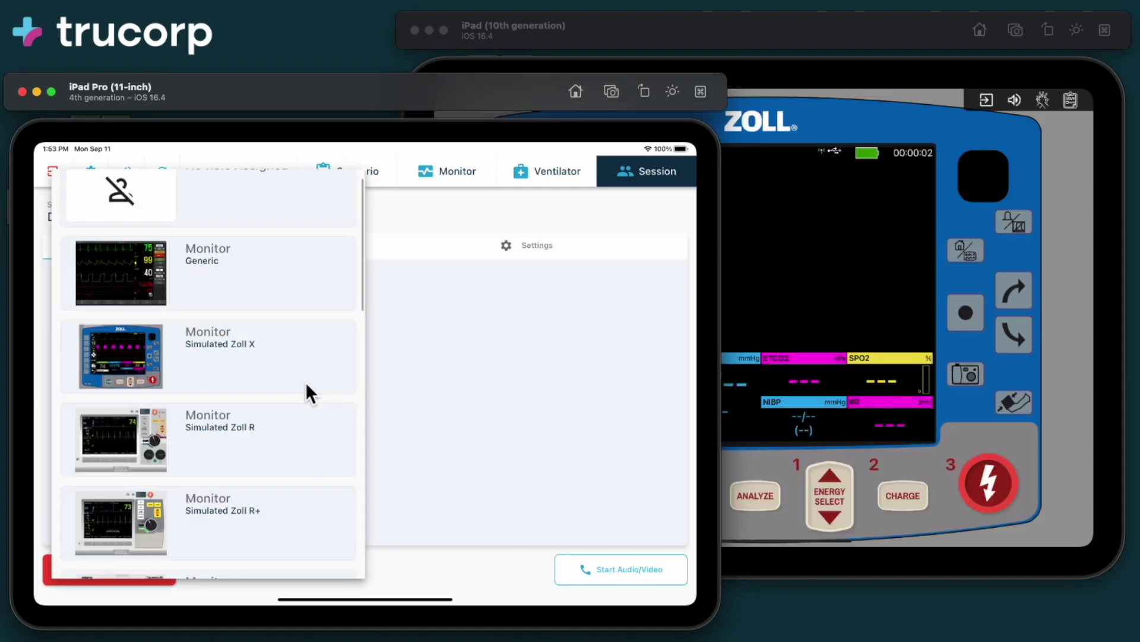
left_click(302, 437)
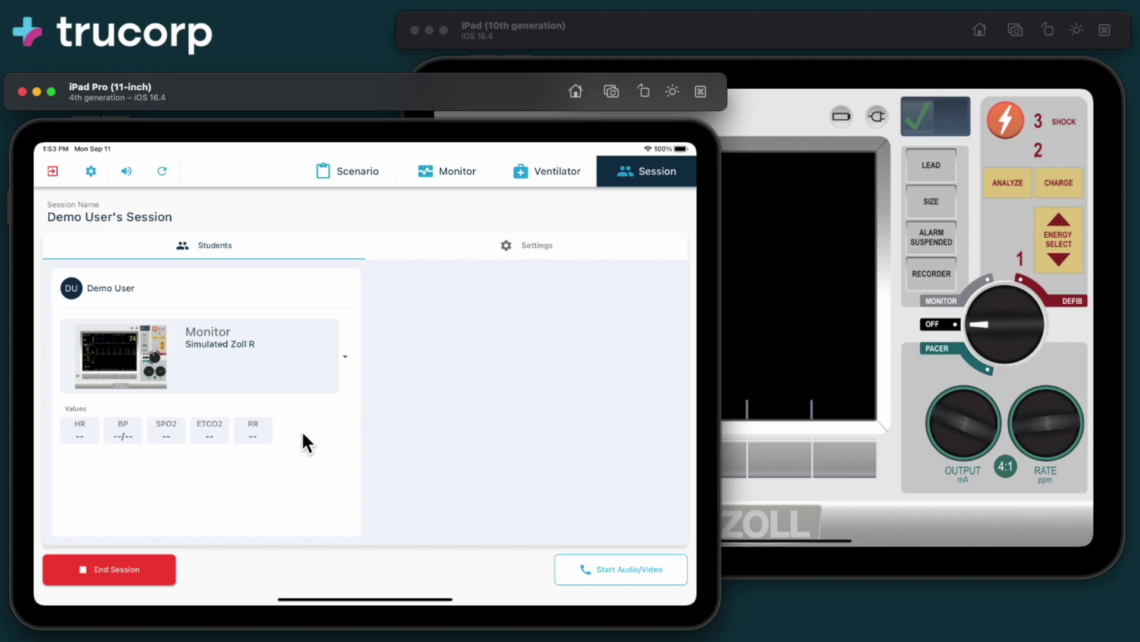
Switch the student's monitor to Simulated Mindray BeneHeart D3, then back to Generic
left_click(294, 359)
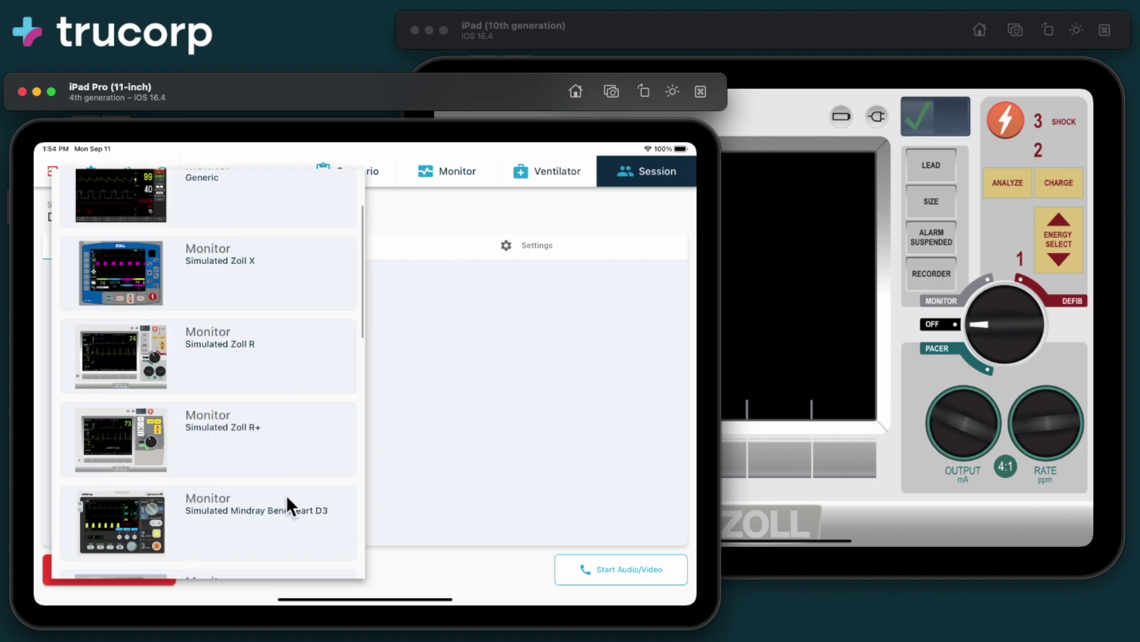
left_click(286, 503)
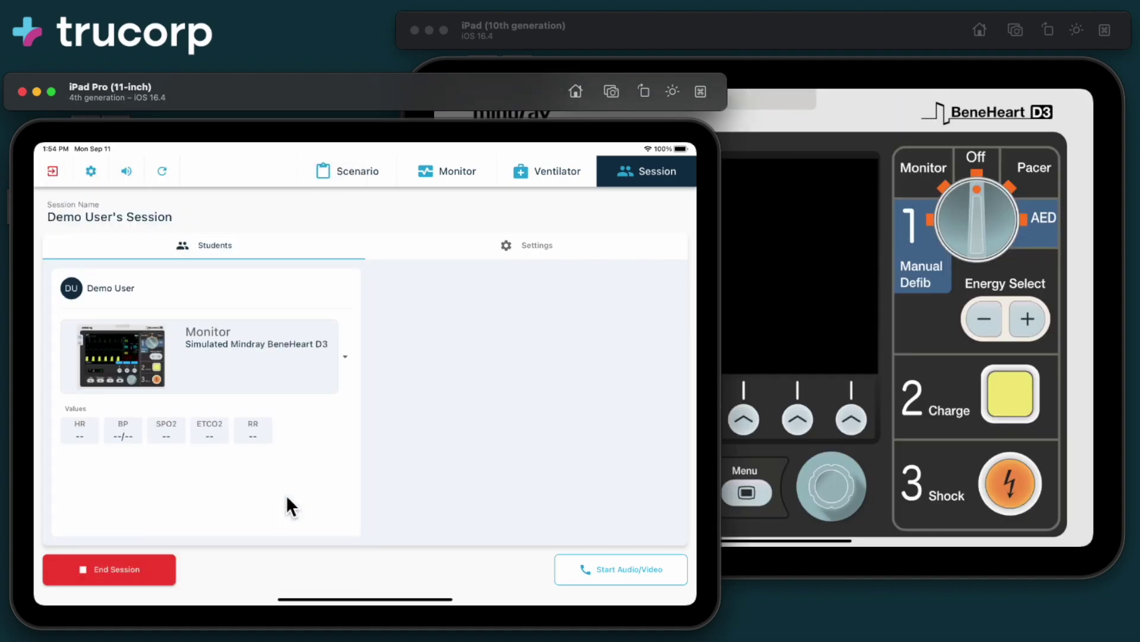
left_click(305, 366)
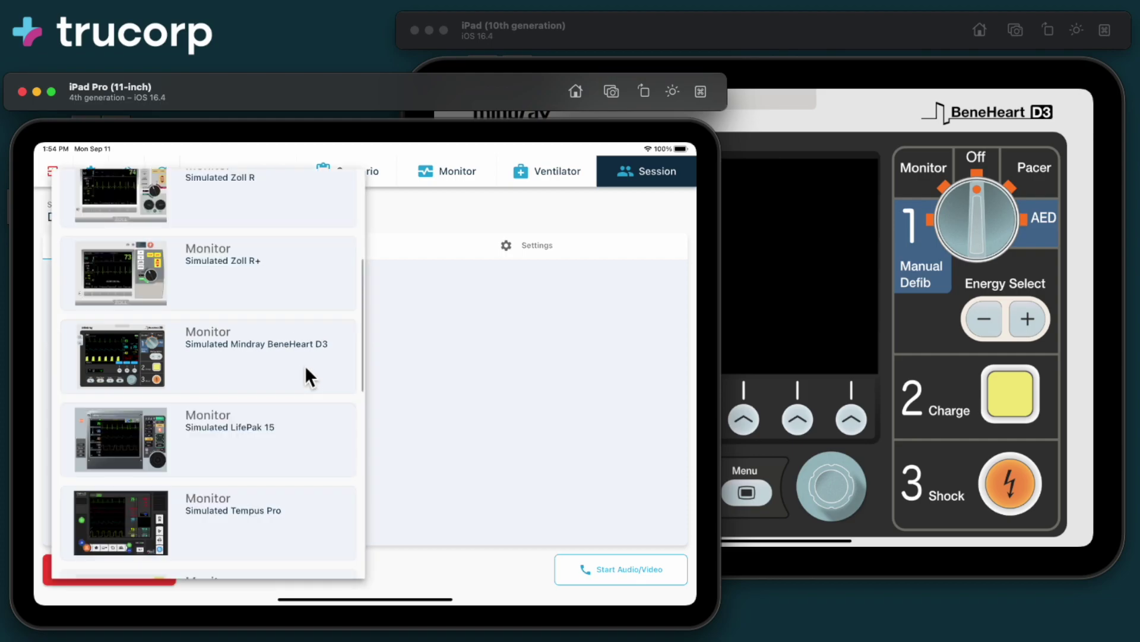
scroll(365, 322, "up", 5)
left_click(288, 274)
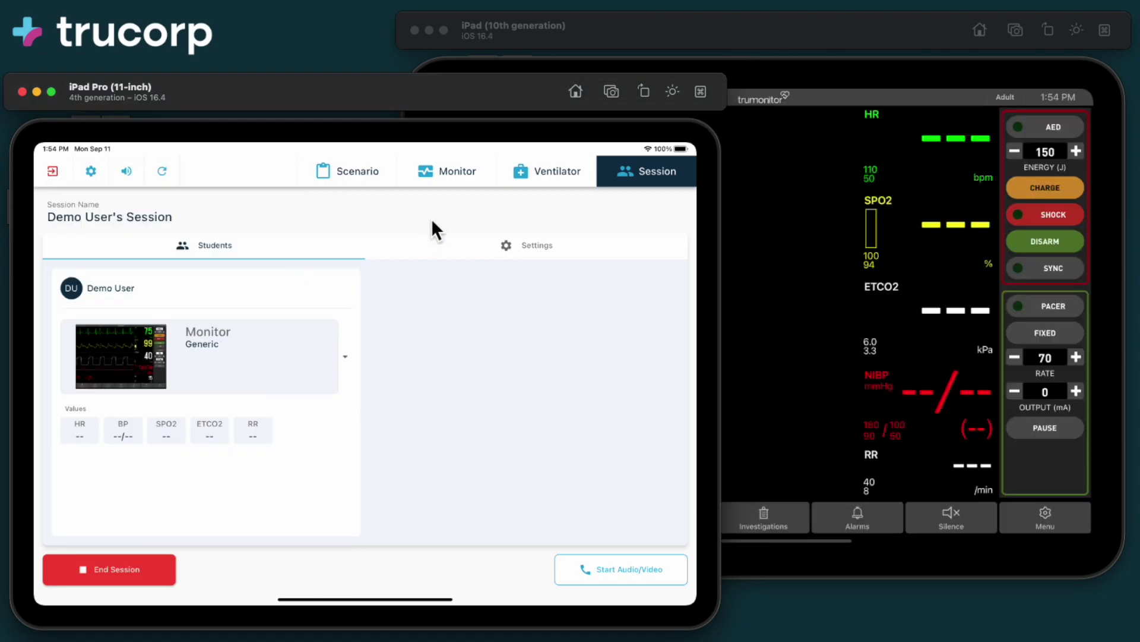
Show all vital signs, send a heart rate of 81 to the student, and return to Session
left_click(447, 173)
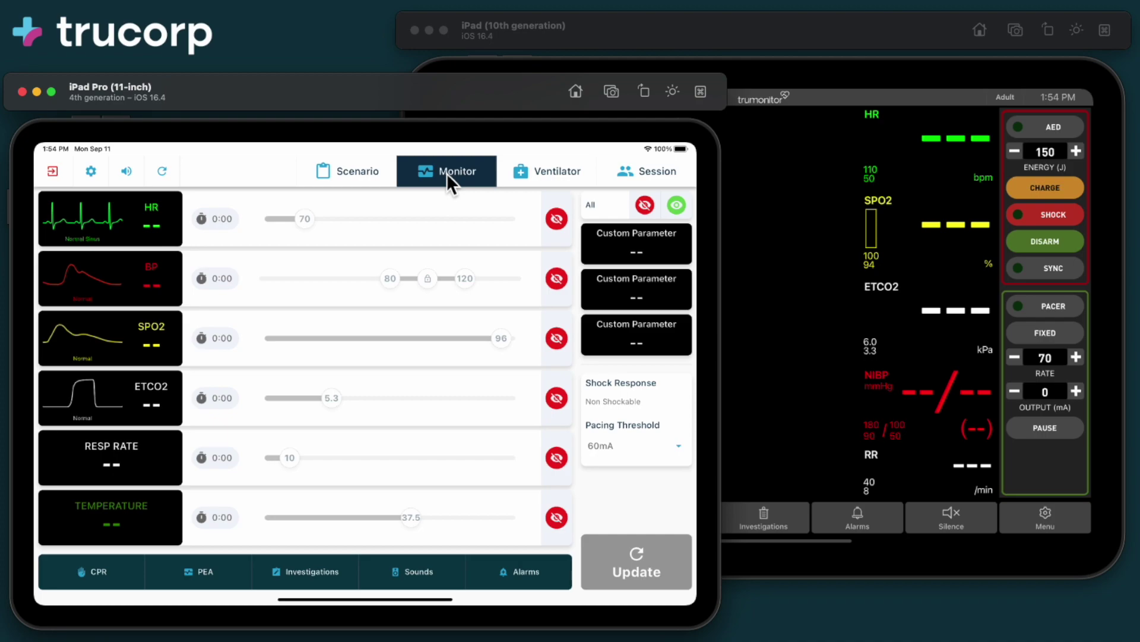
left_click(671, 206)
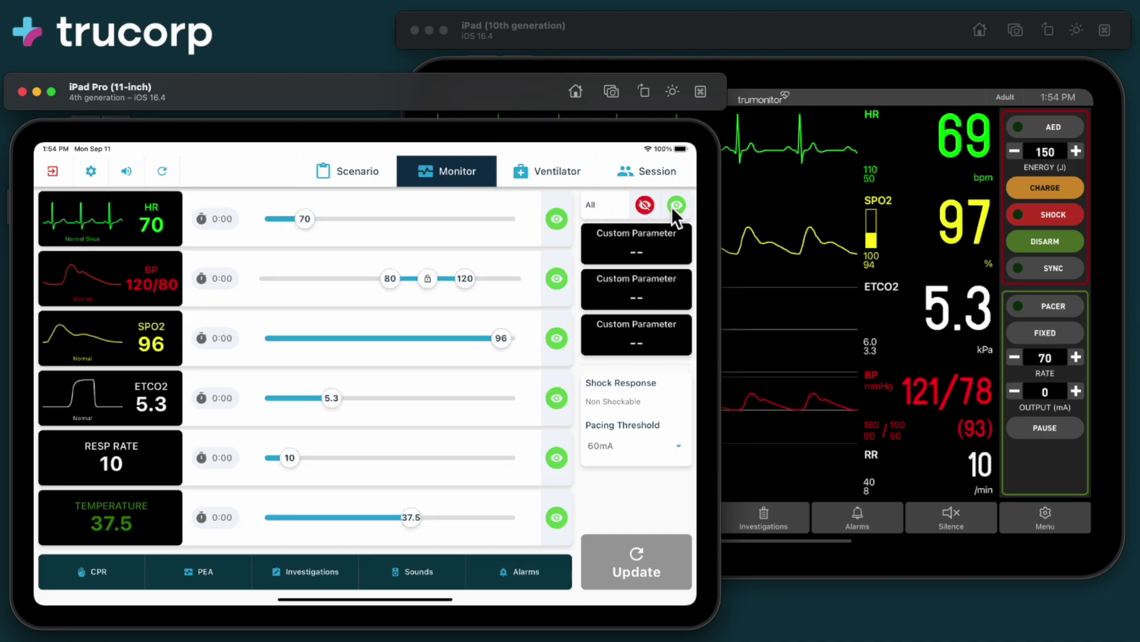
left_click_drag(308, 219, 319, 220)
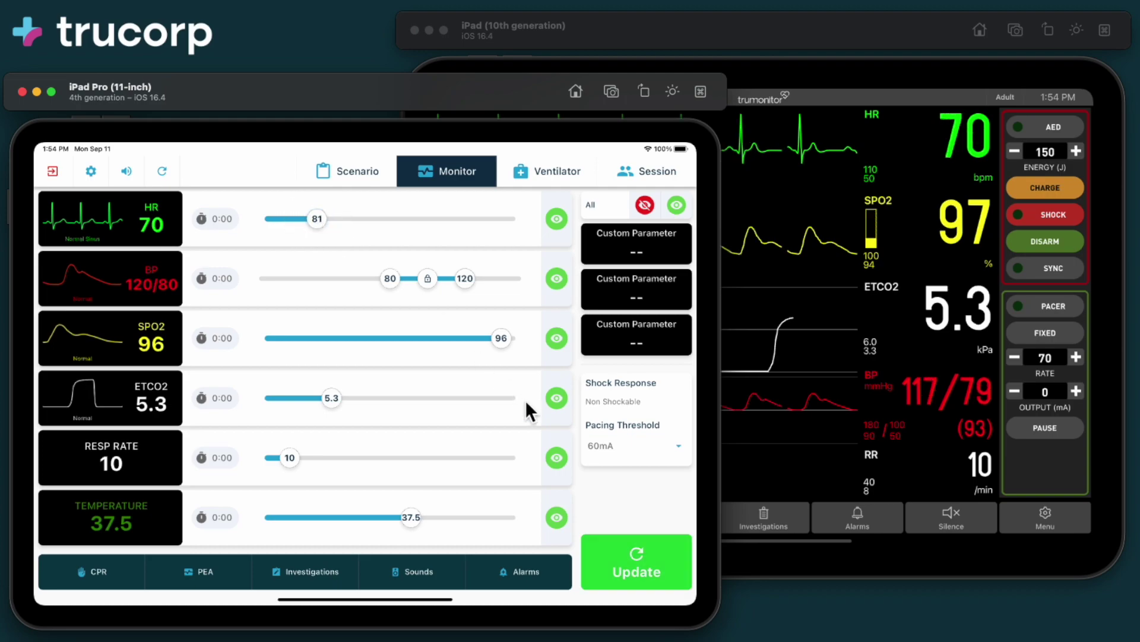
left_click(645, 560)
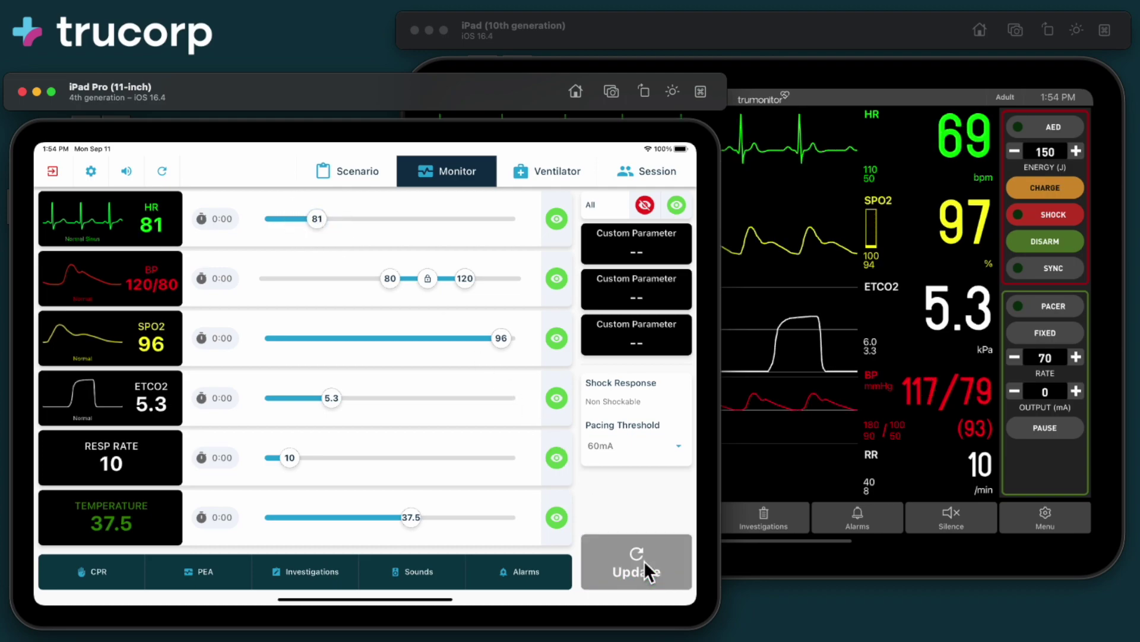
left_click(667, 177)
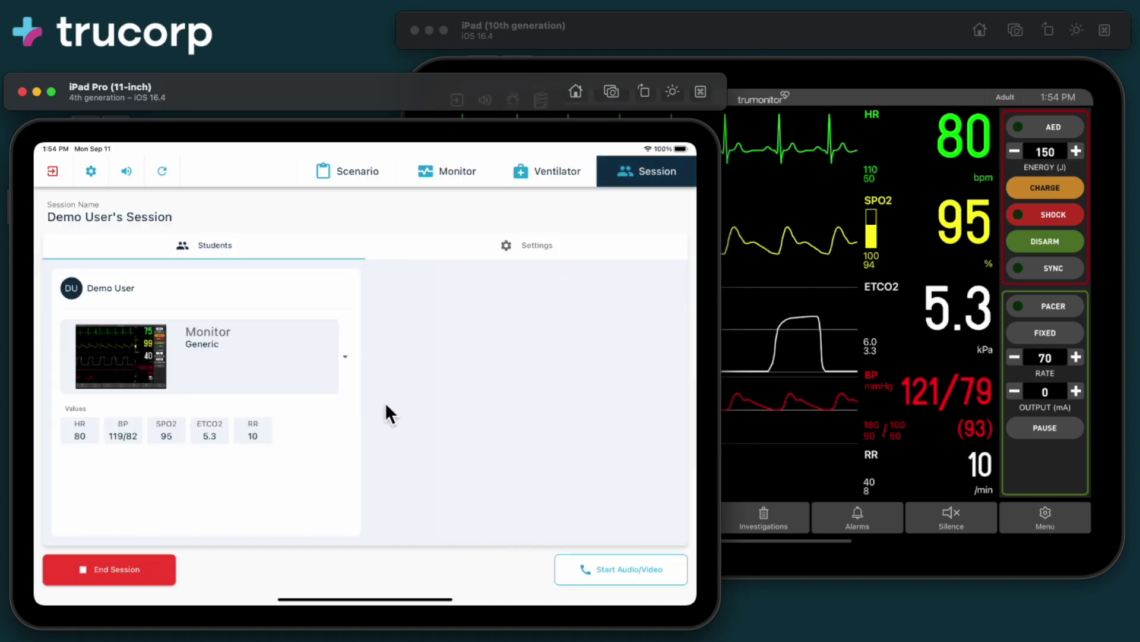
End Demo User's Session and confirm it in the dialog
left_click(133, 573)
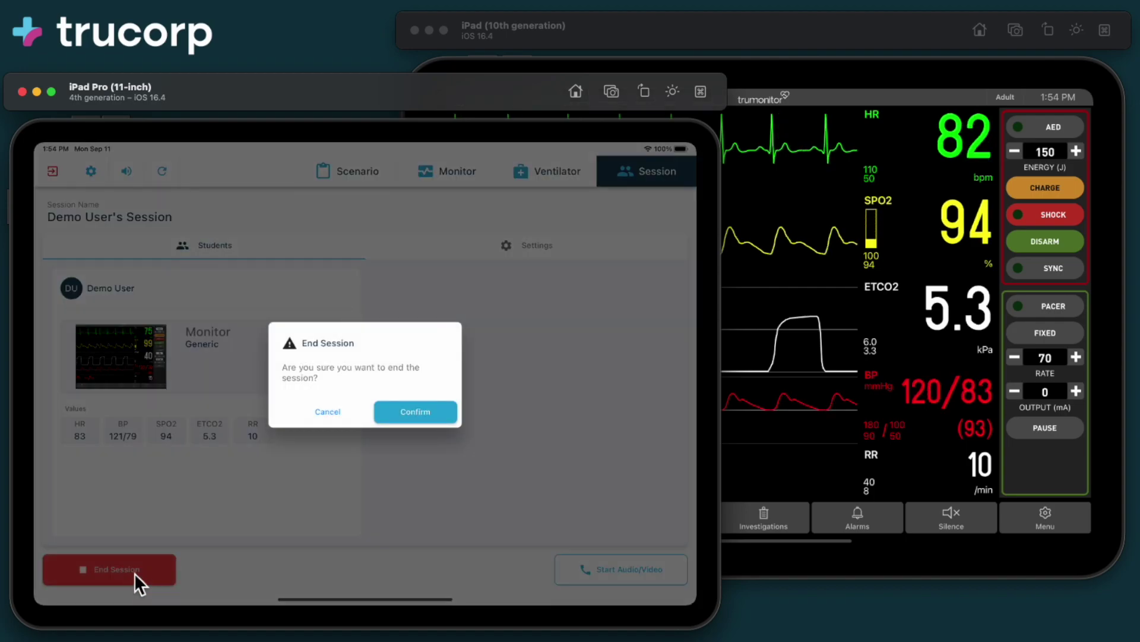
left_click(407, 412)
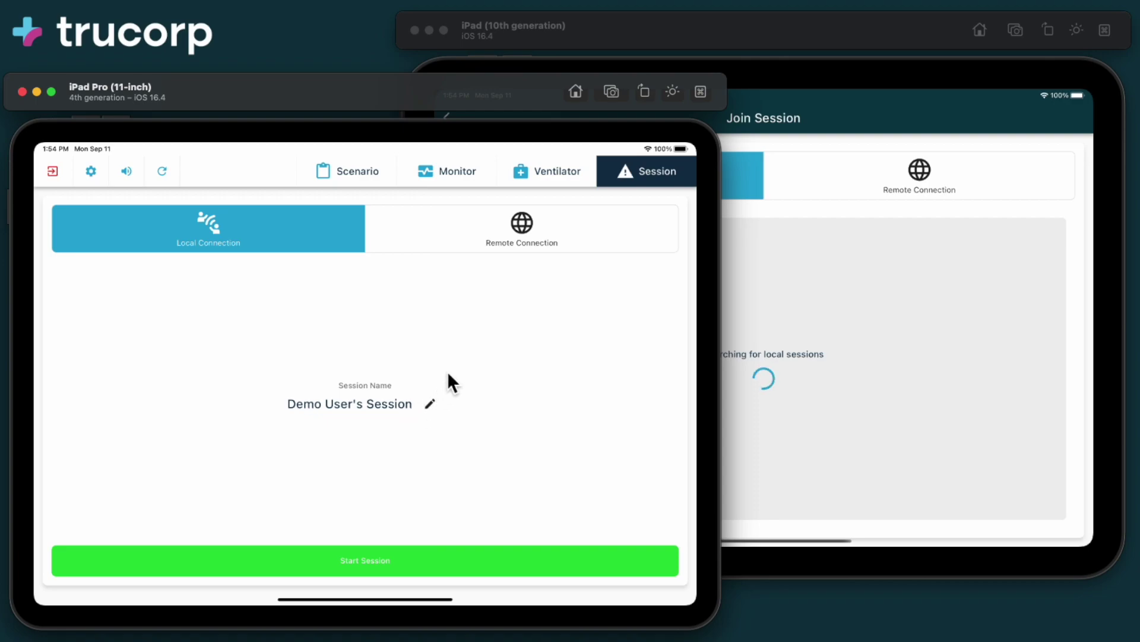
left_click(513, 246)
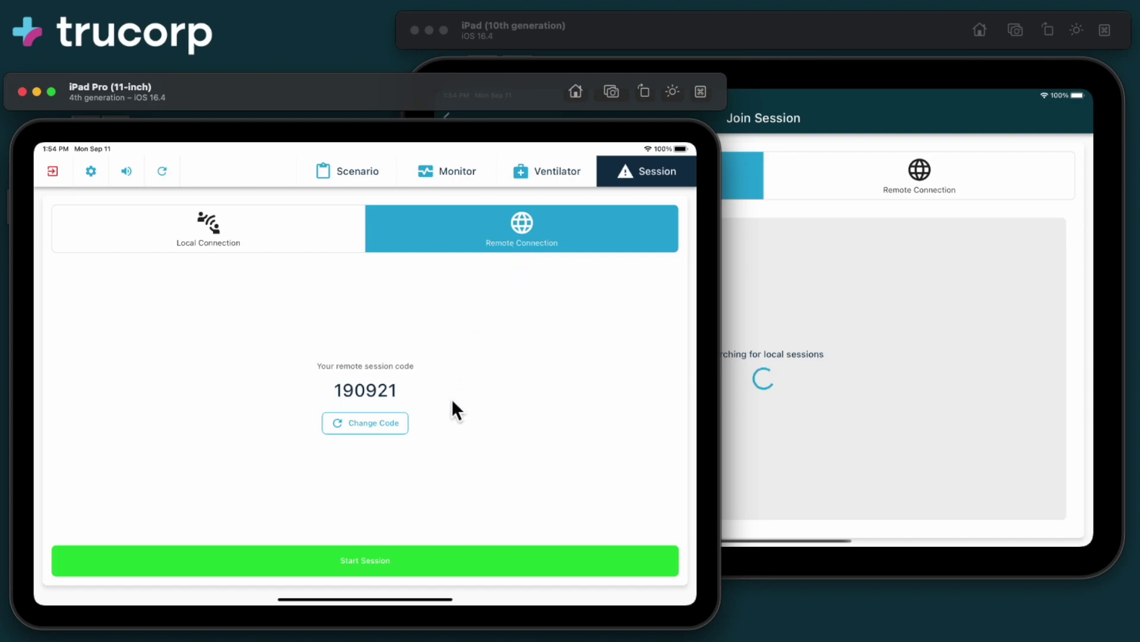
left_click(394, 557)
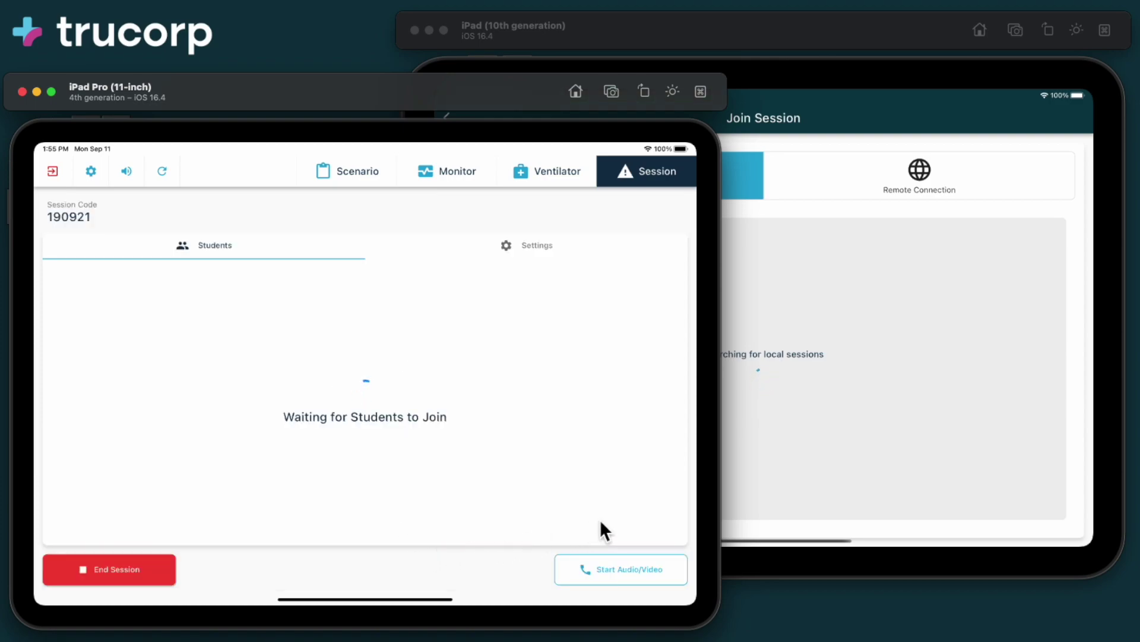
left_click(744, 465)
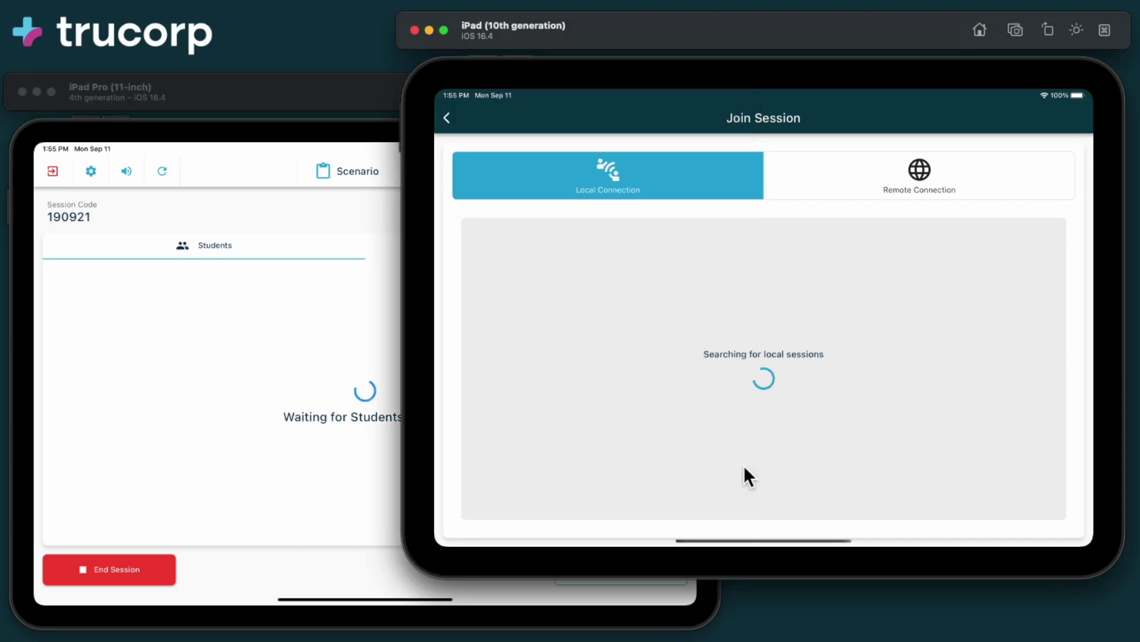
Join remote session 190921 by code on the student iPad and start the Adult monitor
left_click(898, 184)
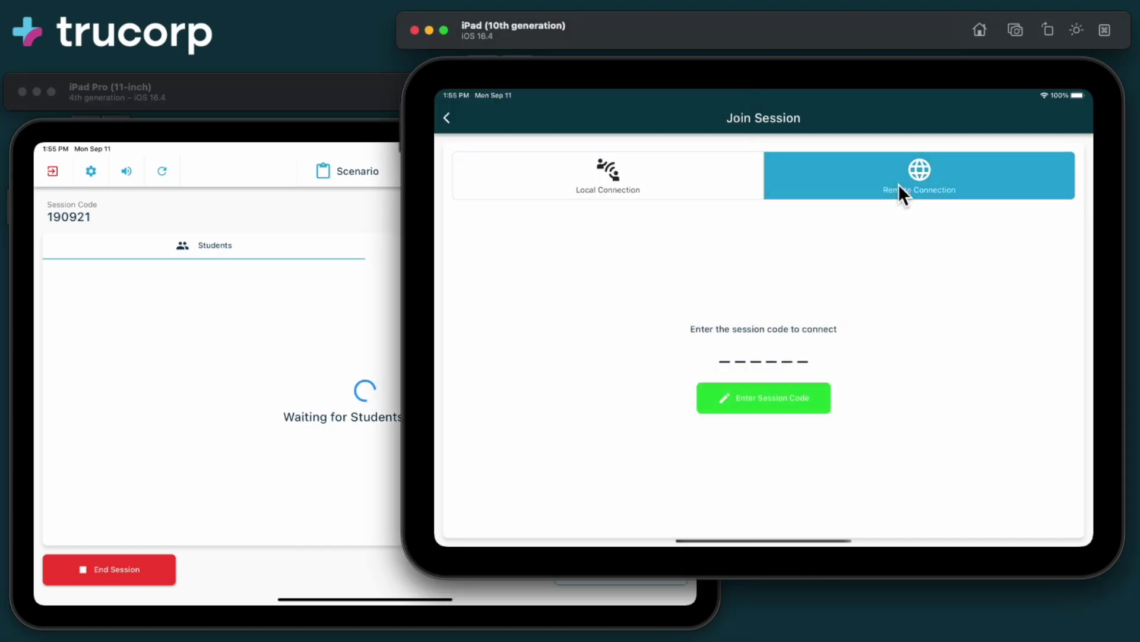
left_click(802, 390)
type("1909")
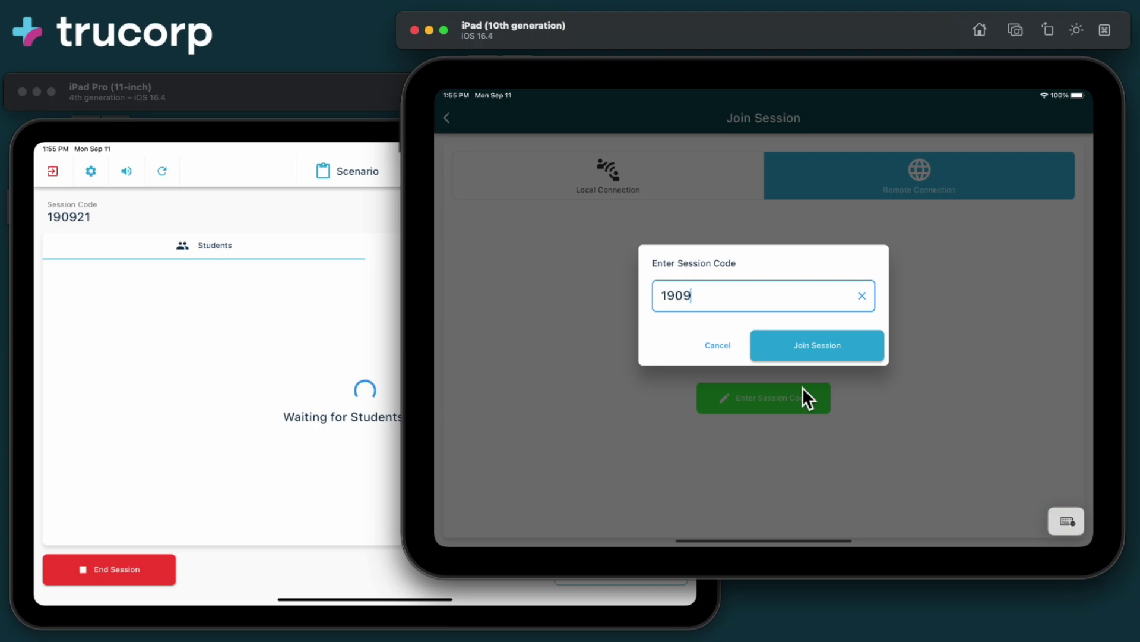
type("21")
left_click(810, 350)
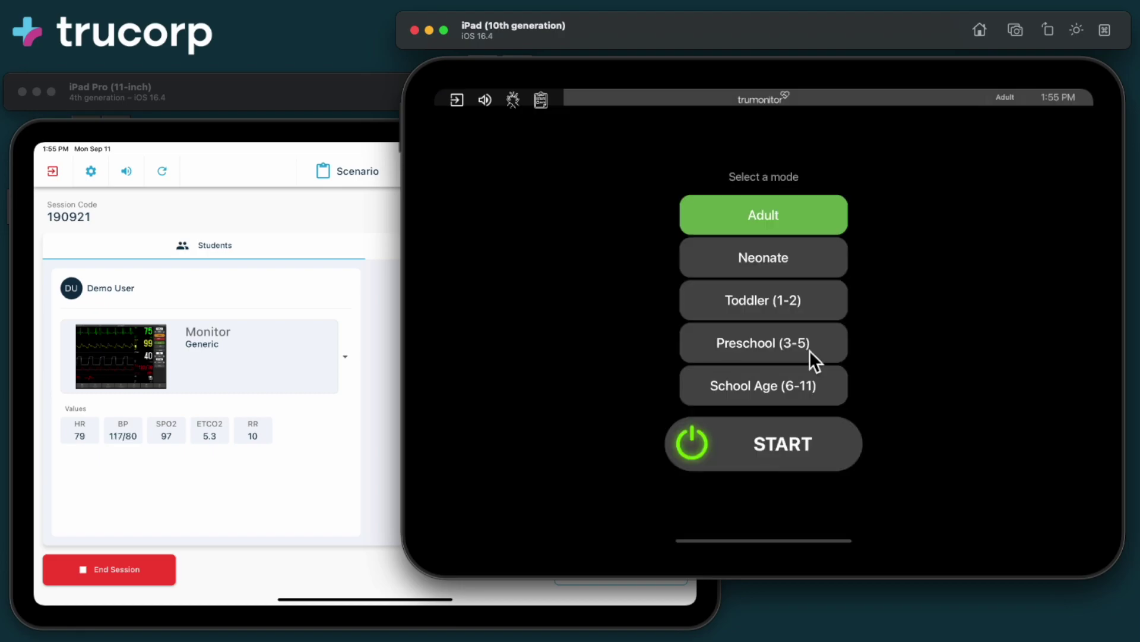
left_click(789, 434)
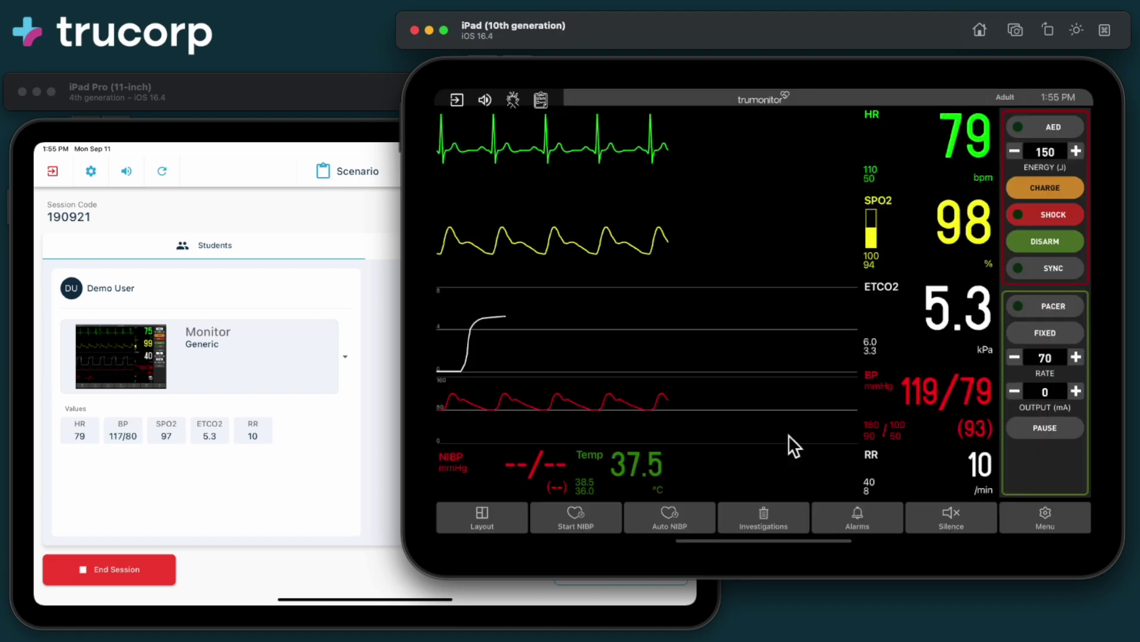